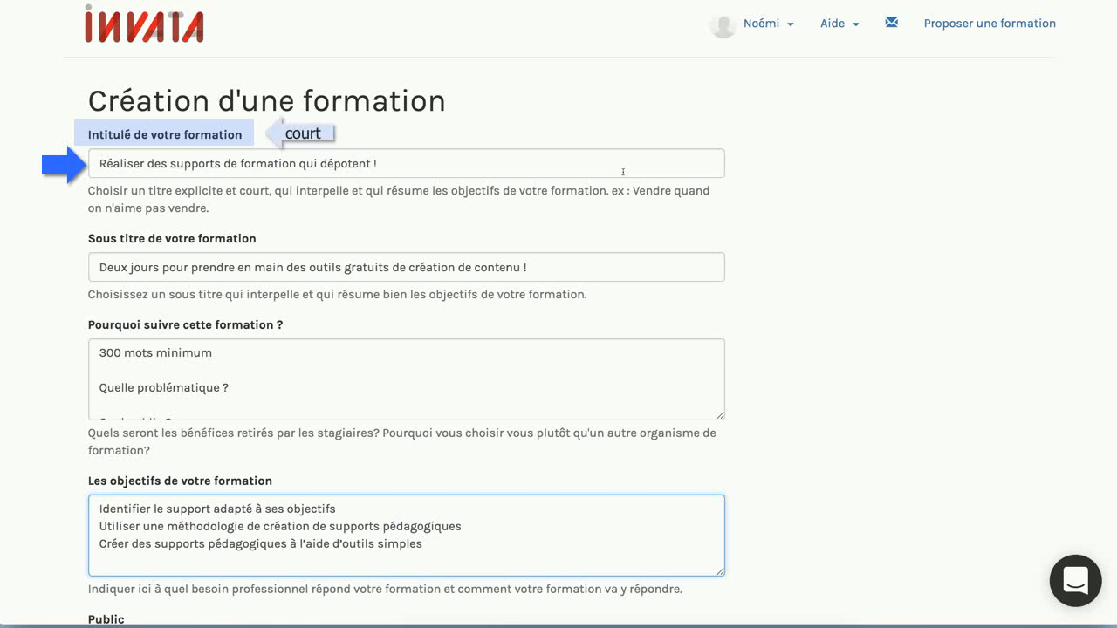
Step: Review the training title, the subtitle and the full guidance text under "Pourquoi suivre cette formation ?"
{"action": "left_click", "coordinate": [590, 162]}
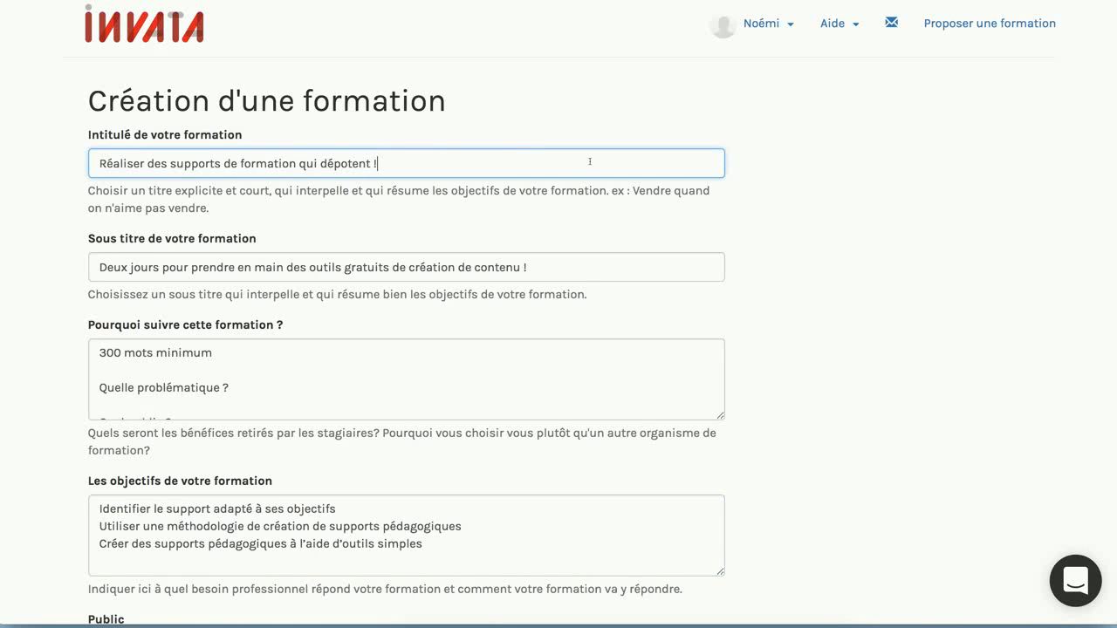
{"action": "left_click", "coordinate": [547, 271]}
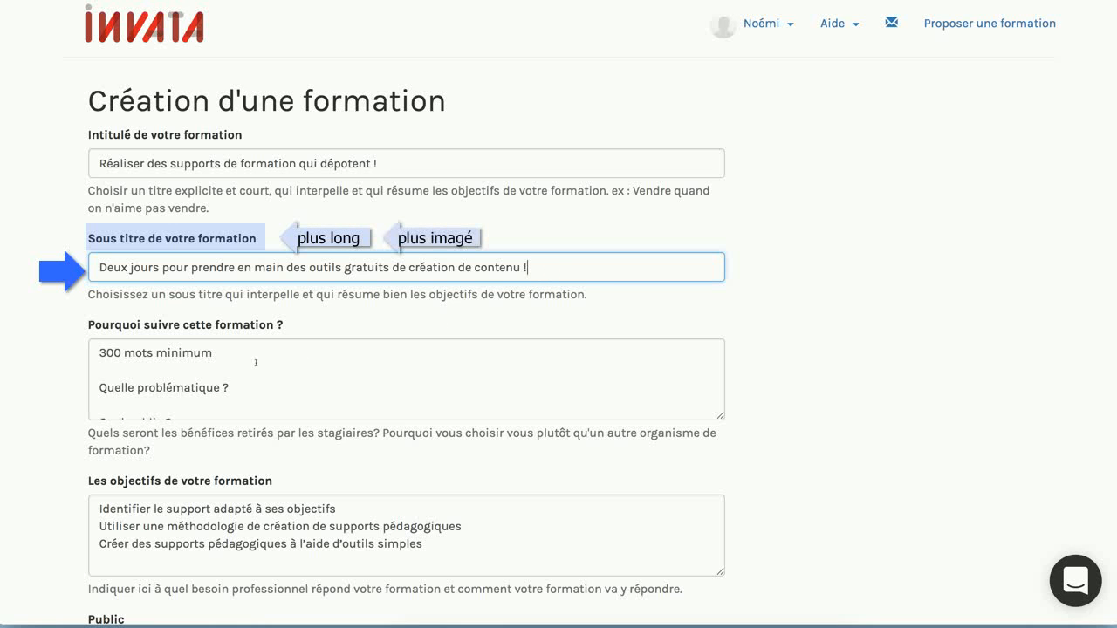
{"action": "left_click", "coordinate": [97, 359]}
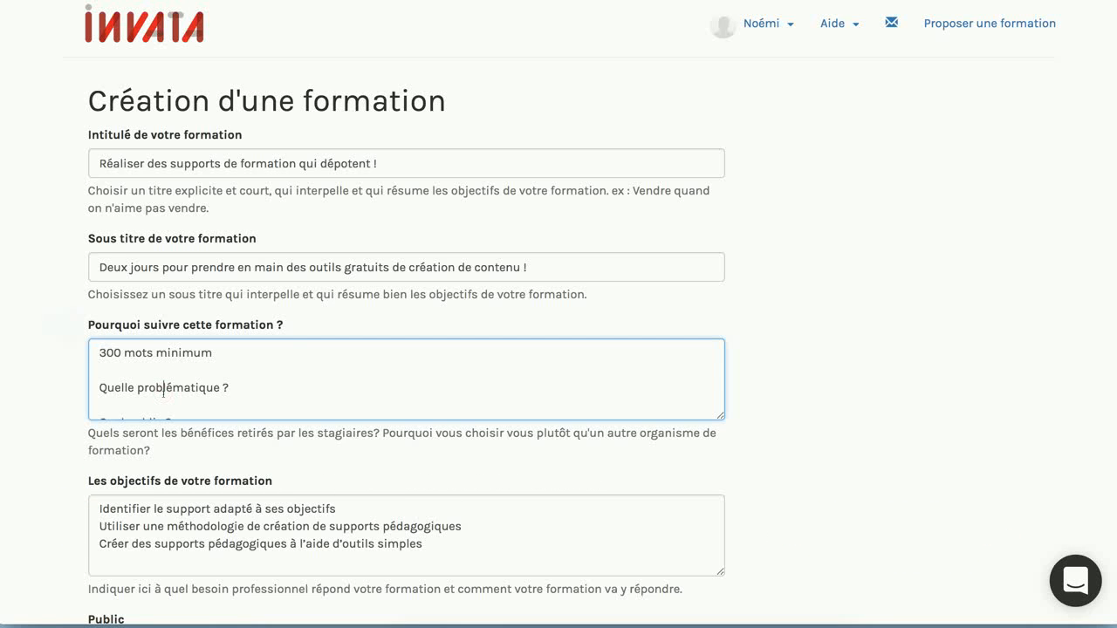
{"action": "scroll", "coordinate": [163, 393], "scroll_direction": "down", "scroll_amount": 3}
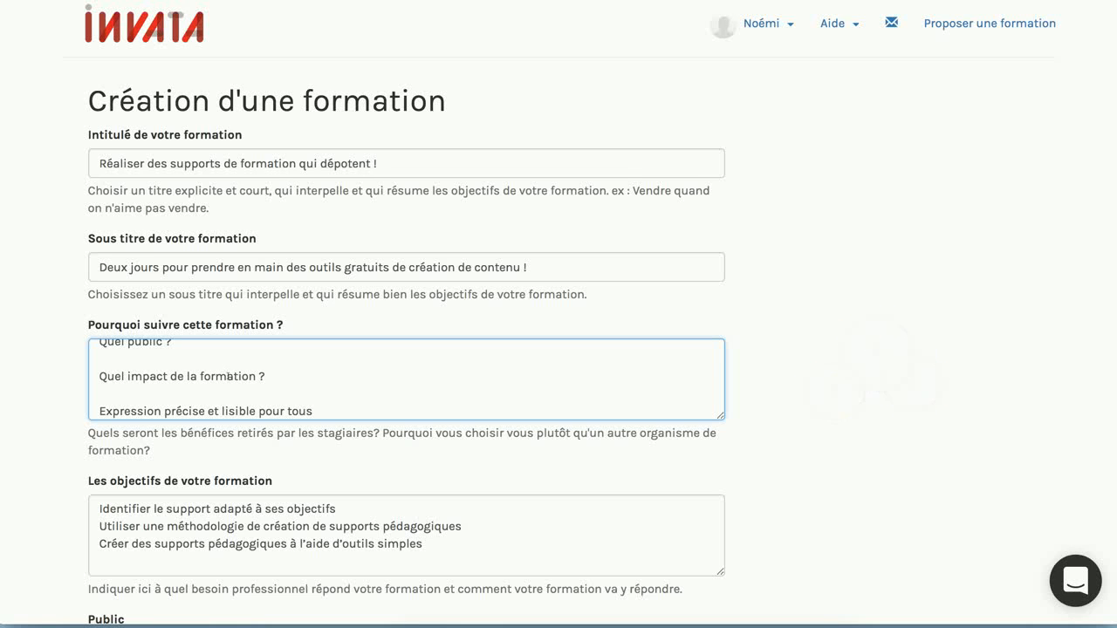
{"action": "left_click", "coordinate": [228, 376]}
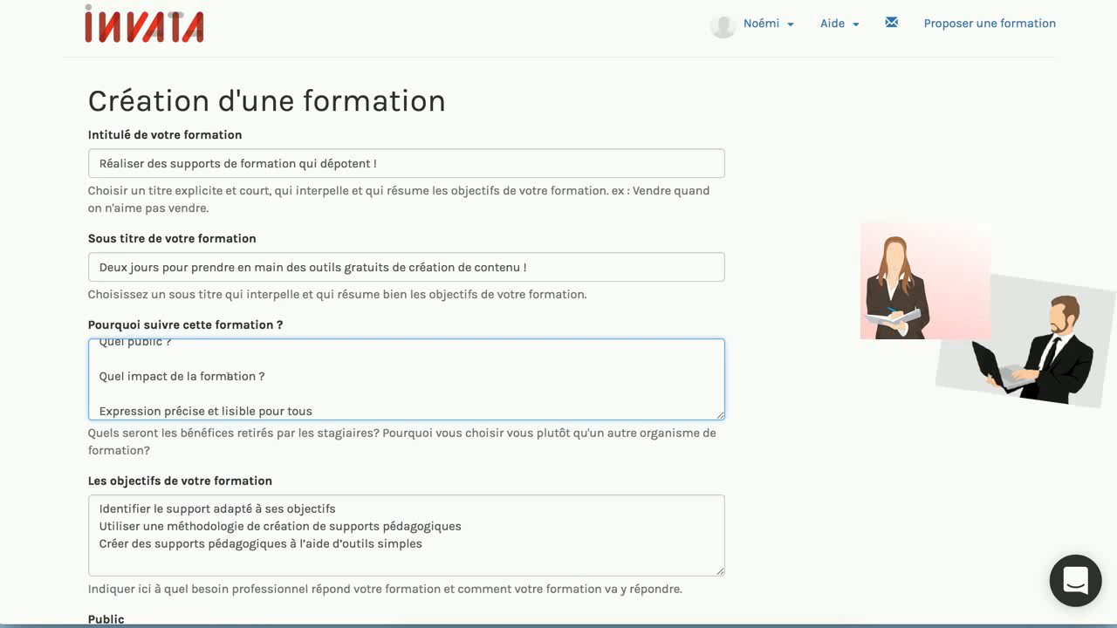
{"action": "left_click", "coordinate": [227, 376]}
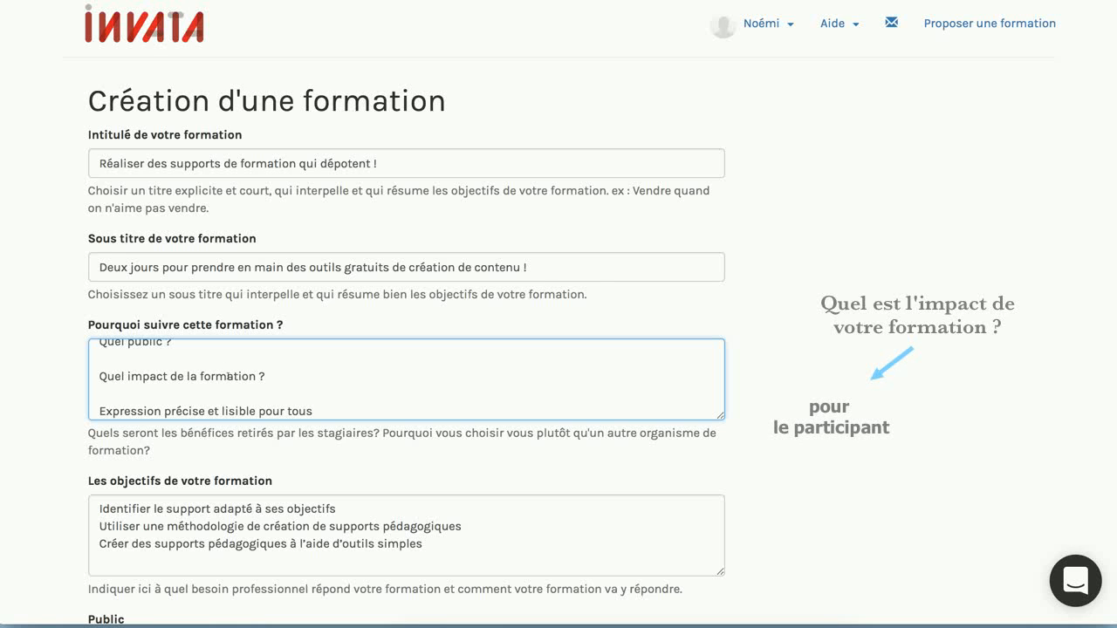
{"action": "left_click", "coordinate": [228, 376]}
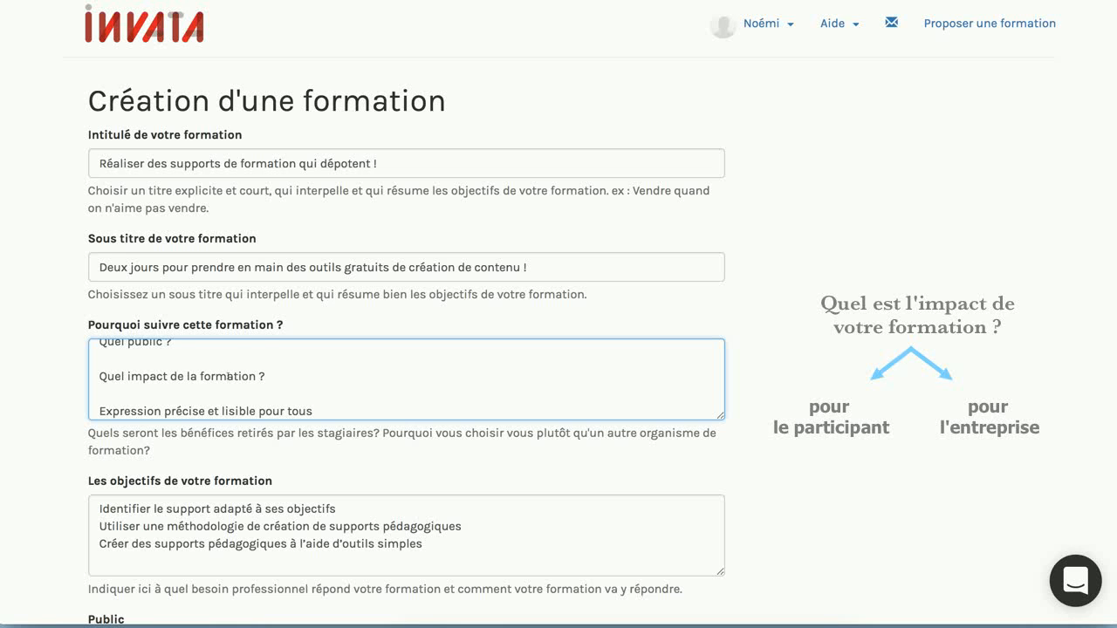
{"action": "scroll", "coordinate": [227, 376], "scroll_direction": "down", "scroll_amount": 1}
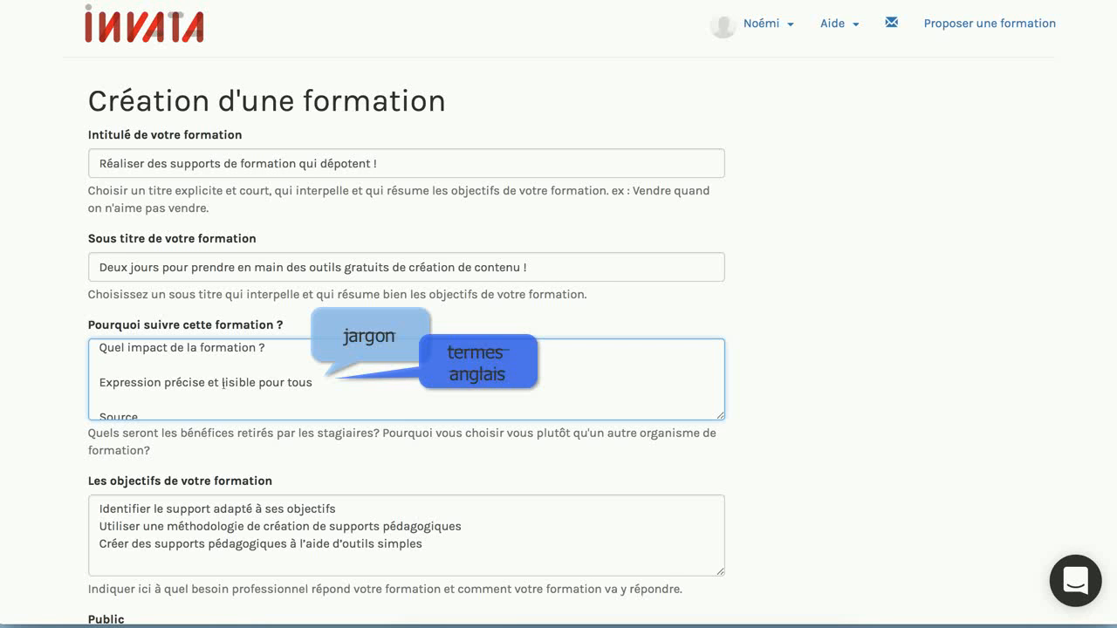
{"action": "scroll", "coordinate": [224, 384], "scroll_direction": "down", "scroll_amount": 1}
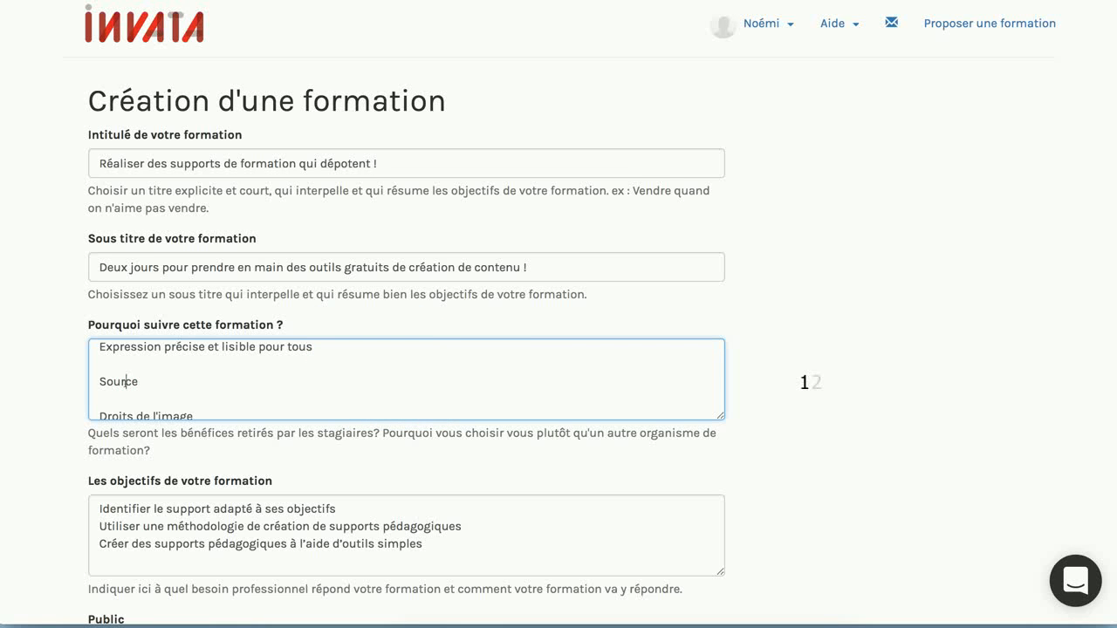
{"action": "scroll", "coordinate": [124, 384], "scroll_direction": "down", "scroll_amount": 1}
{"action": "scroll", "coordinate": [125, 384], "scroll_direction": "down", "scroll_amount": 1}
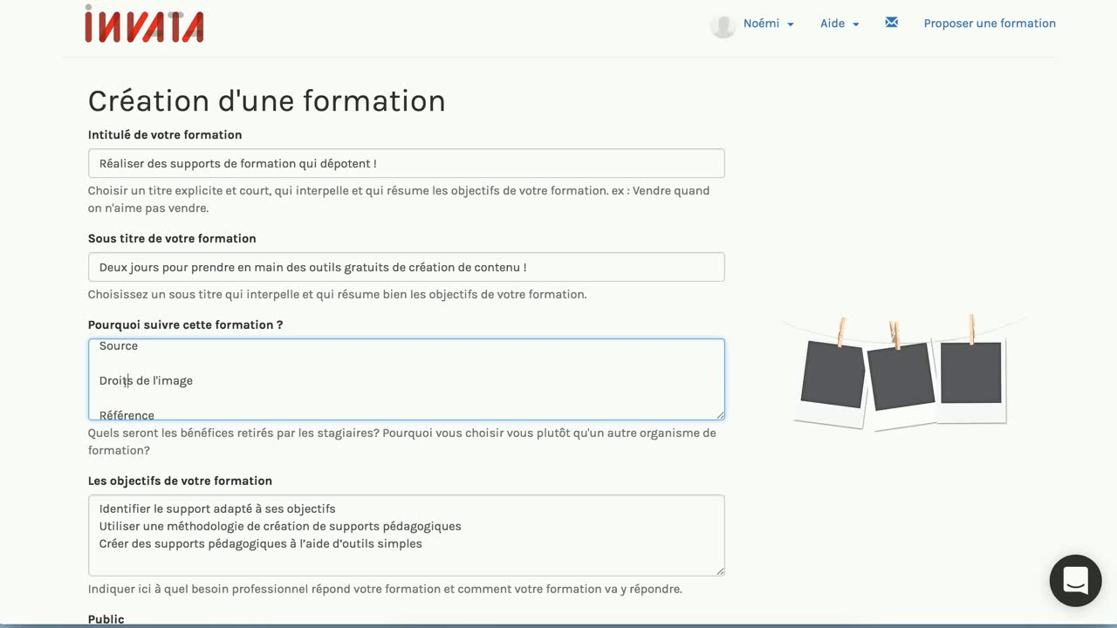
{"action": "scroll", "coordinate": [127, 380], "scroll_direction": "down", "scroll_amount": 1}
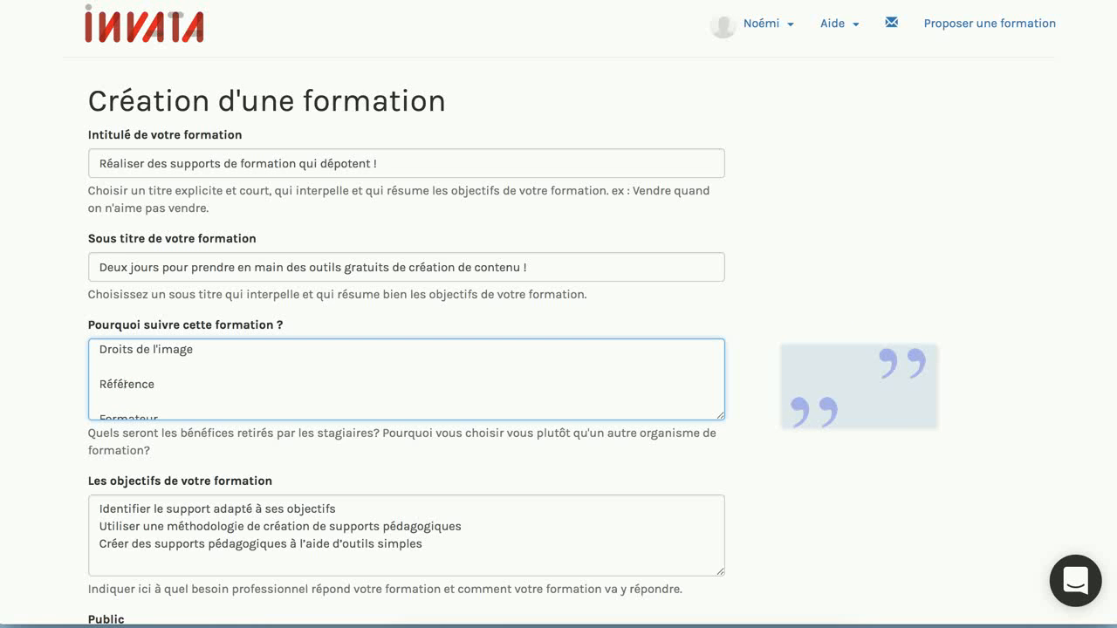
{"action": "scroll", "coordinate": [125, 382], "scroll_direction": "down", "scroll_amount": 2}
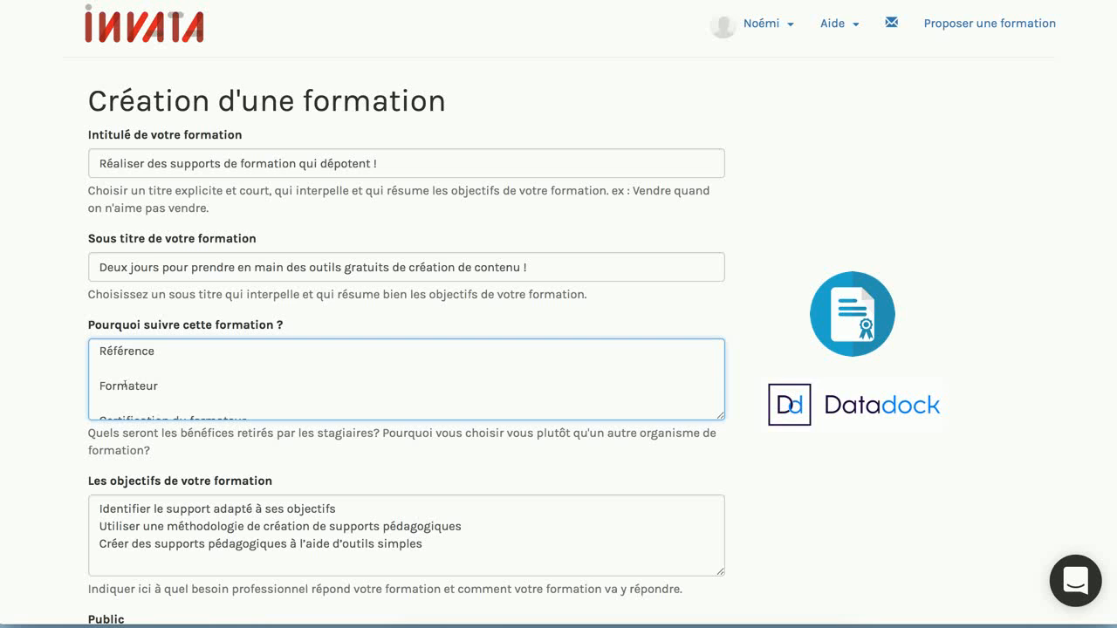
{"action": "scroll", "coordinate": [124, 385], "scroll_direction": "down", "scroll_amount": 2}
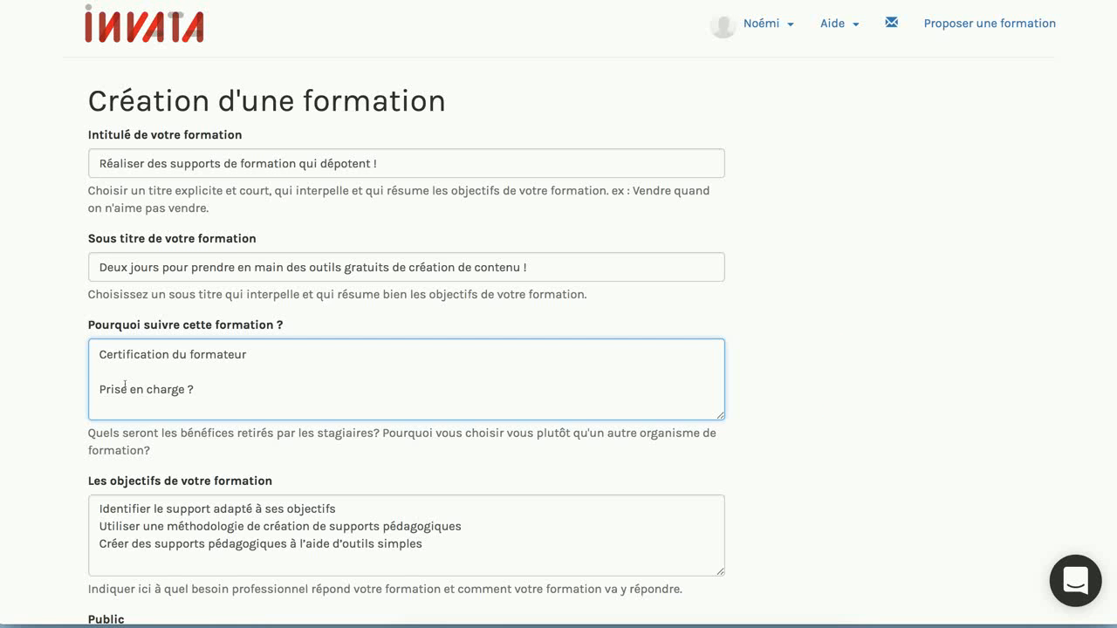
Step: Check the documentation address and the available categories, keeping "Ressources humaines et management" as the category
{"action": "scroll", "coordinate": [125, 385], "scroll_direction": "down", "scroll_amount": 3}
{"action": "left_click", "coordinate": [132, 427]}
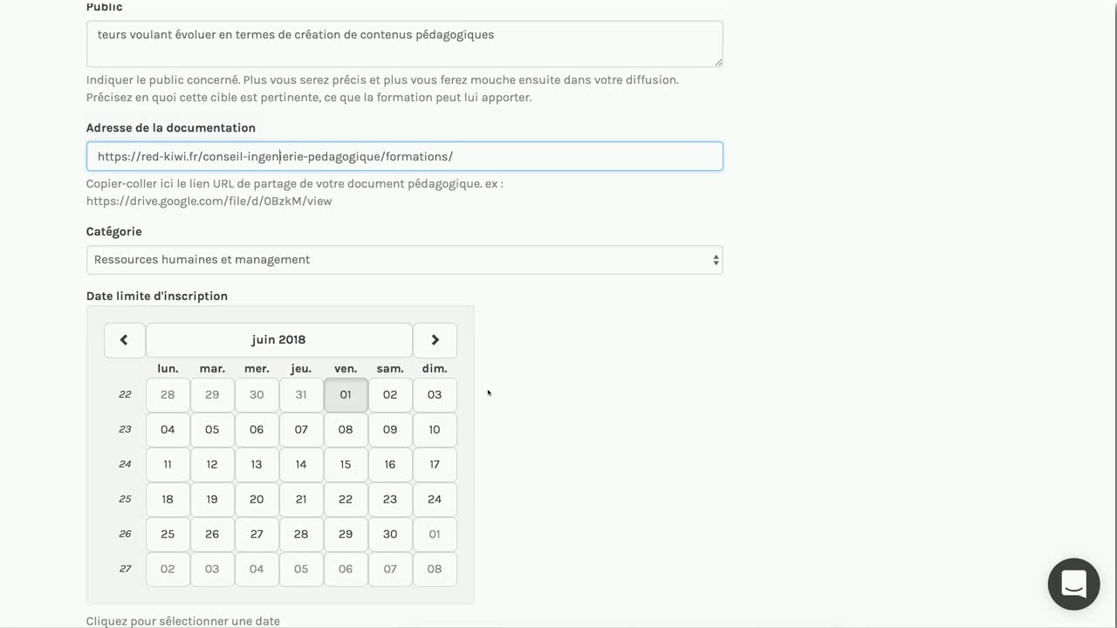
{"action": "left_click", "coordinate": [678, 264]}
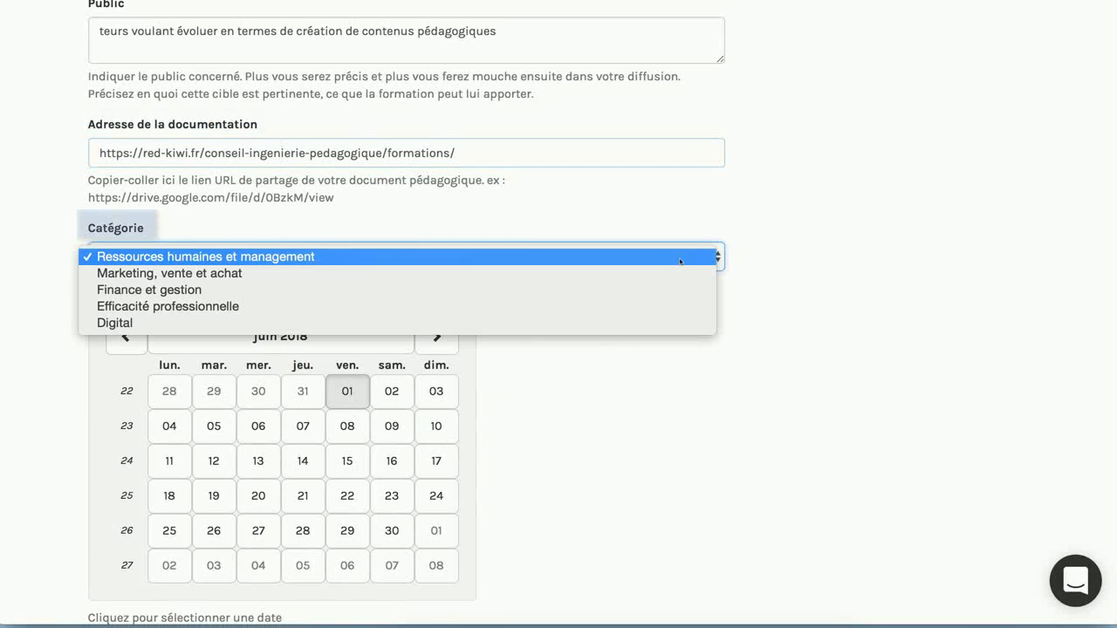
{"action": "left_click", "coordinate": [836, 311]}
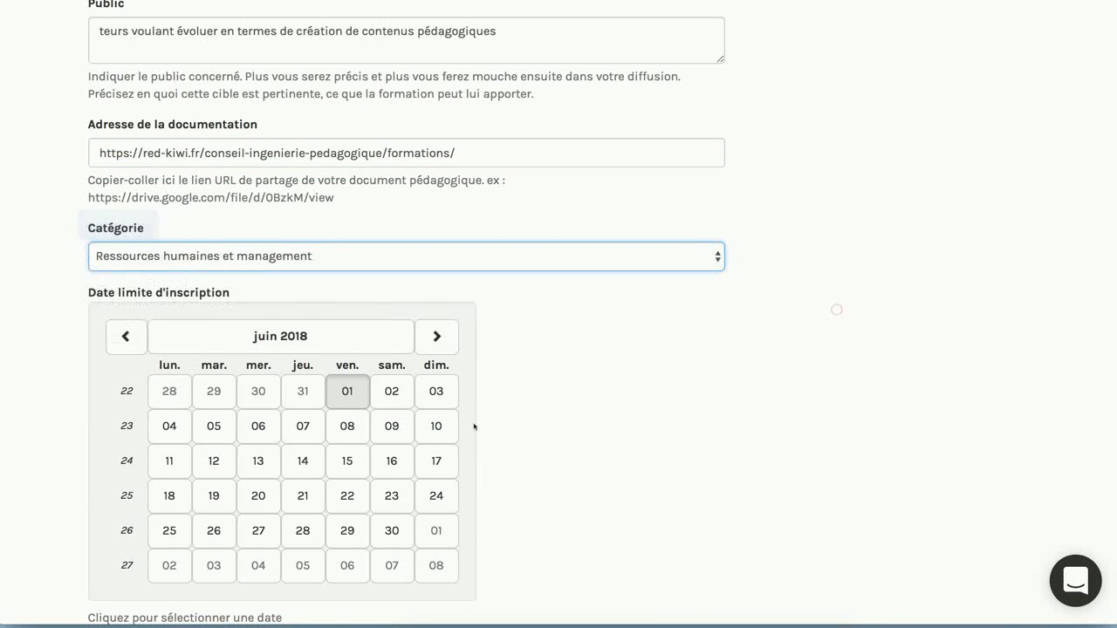
Step: Set the registration deadline (Date limite d'inscription) to Friday 15 June 2018
{"action": "scroll", "coordinate": [473, 434], "scroll_direction": "down", "scroll_amount": 1}
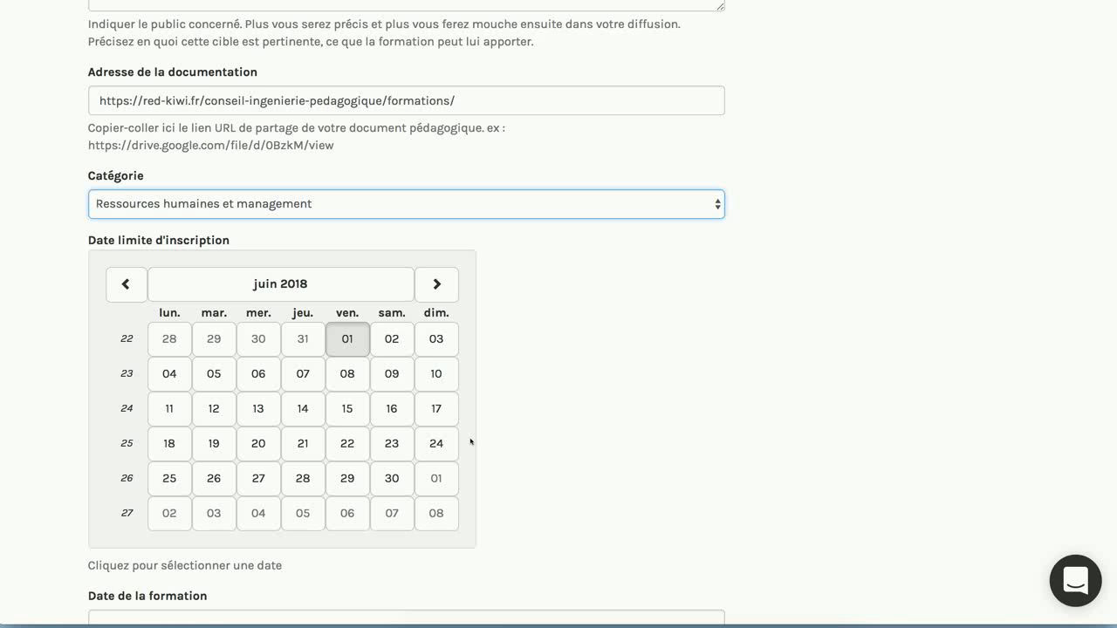
{"action": "scroll", "coordinate": [471, 442], "scroll_direction": "down", "scroll_amount": 1}
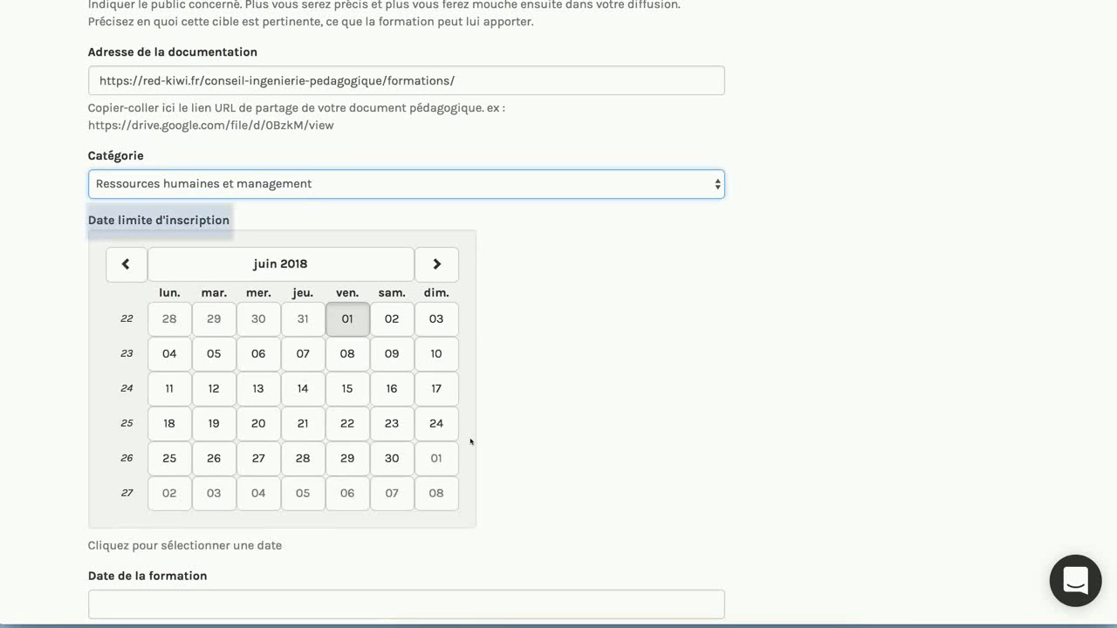
{"action": "left_click", "coordinate": [400, 388]}
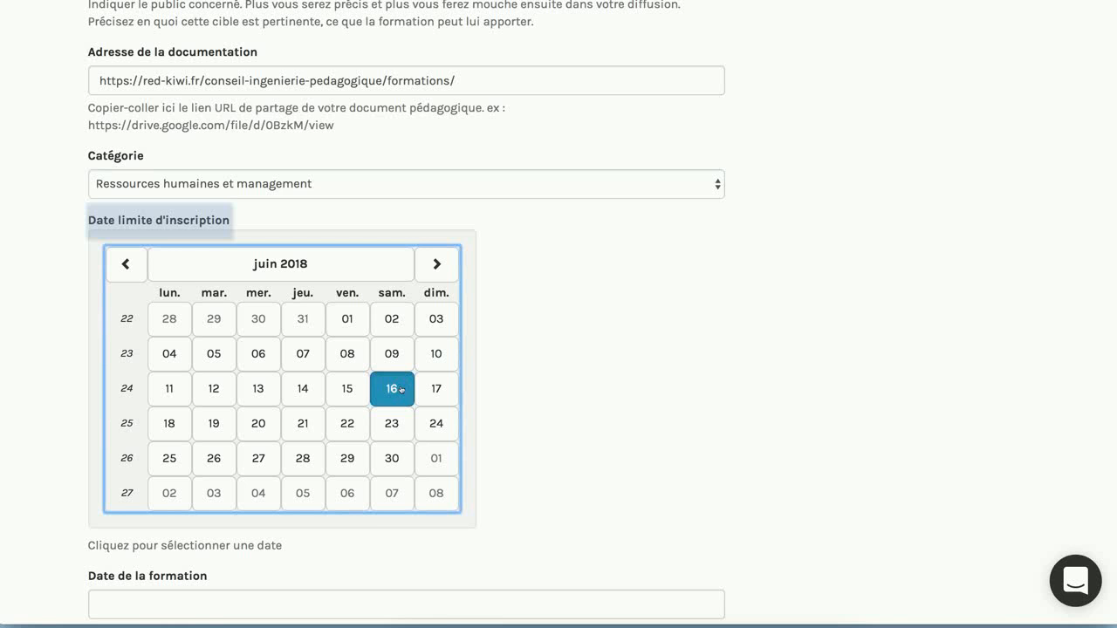
{"action": "left_click", "coordinate": [353, 392]}
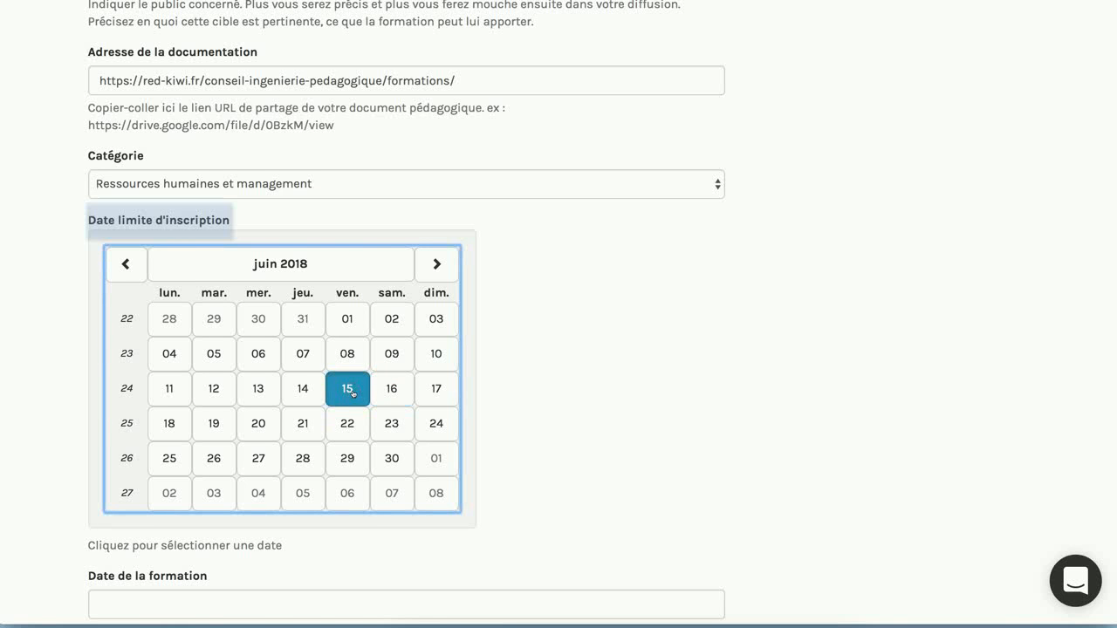
Step: Review the training date, duration, location and price fields
{"action": "scroll", "coordinate": [673, 427], "scroll_direction": "down", "scroll_amount": 3}
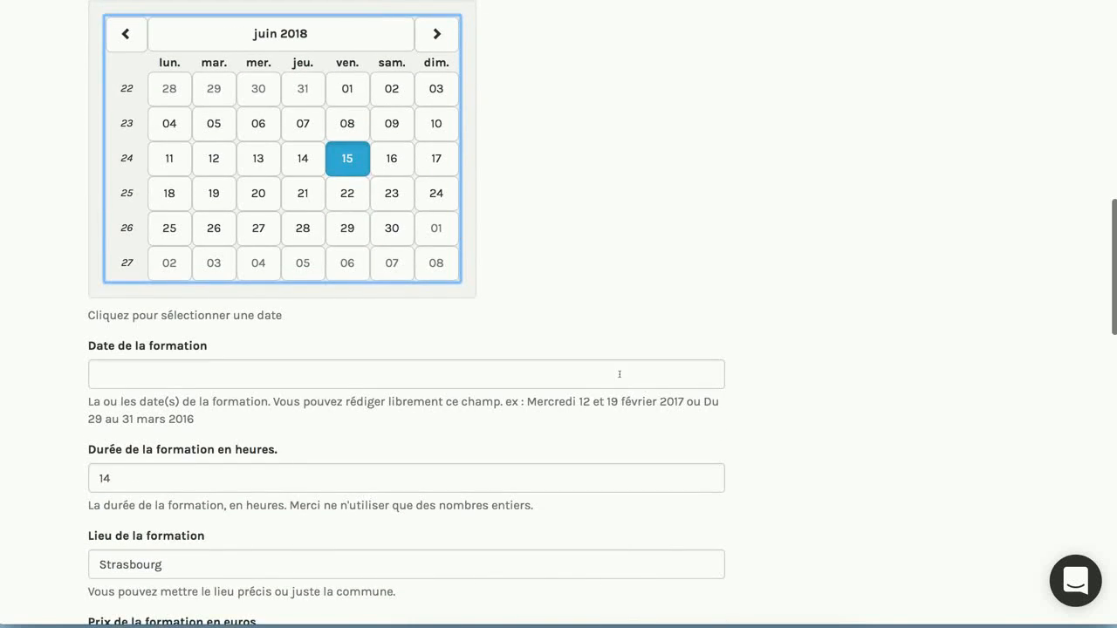
{"action": "left_click", "coordinate": [620, 373]}
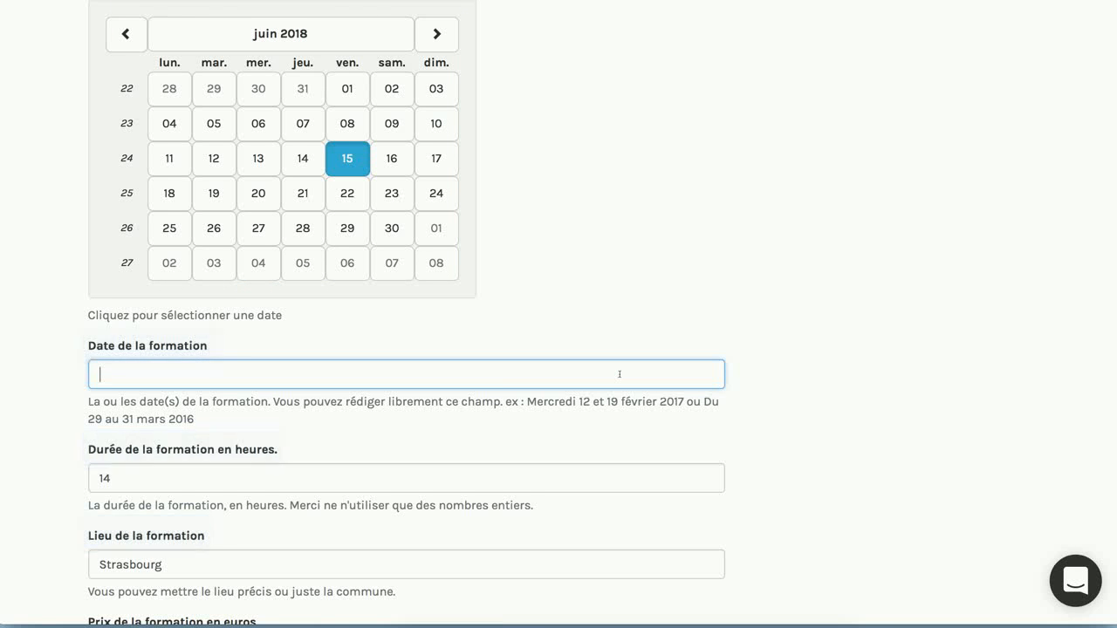
{"action": "scroll", "coordinate": [620, 374], "scroll_direction": "down", "scroll_amount": 2}
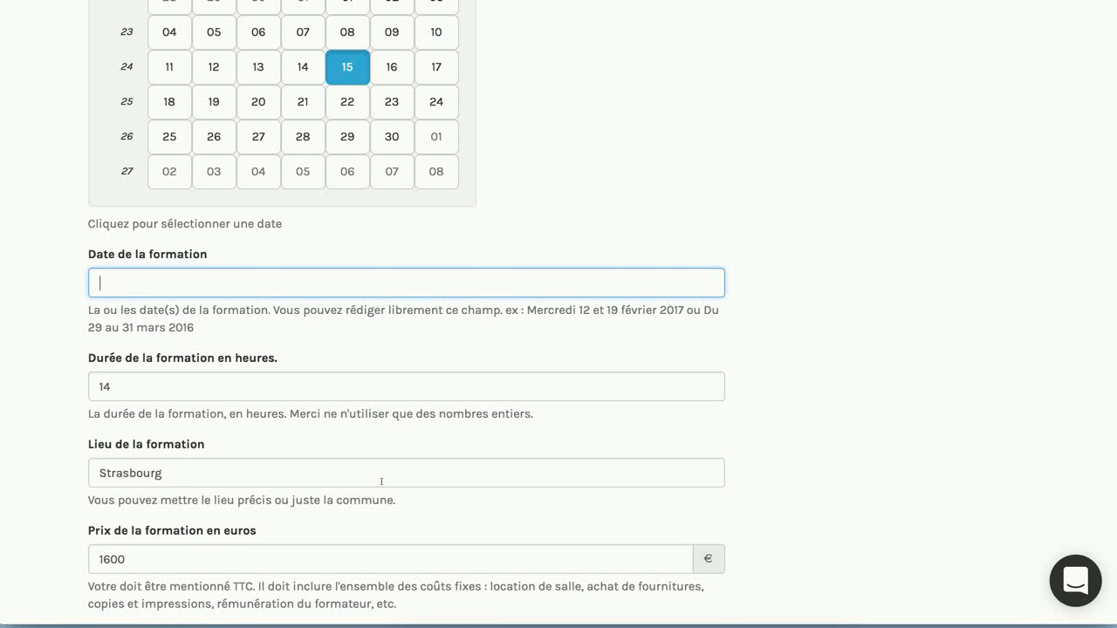
{"action": "scroll", "coordinate": [381, 480], "scroll_direction": "down", "scroll_amount": 4}
{"action": "left_click", "coordinate": [350, 393]}
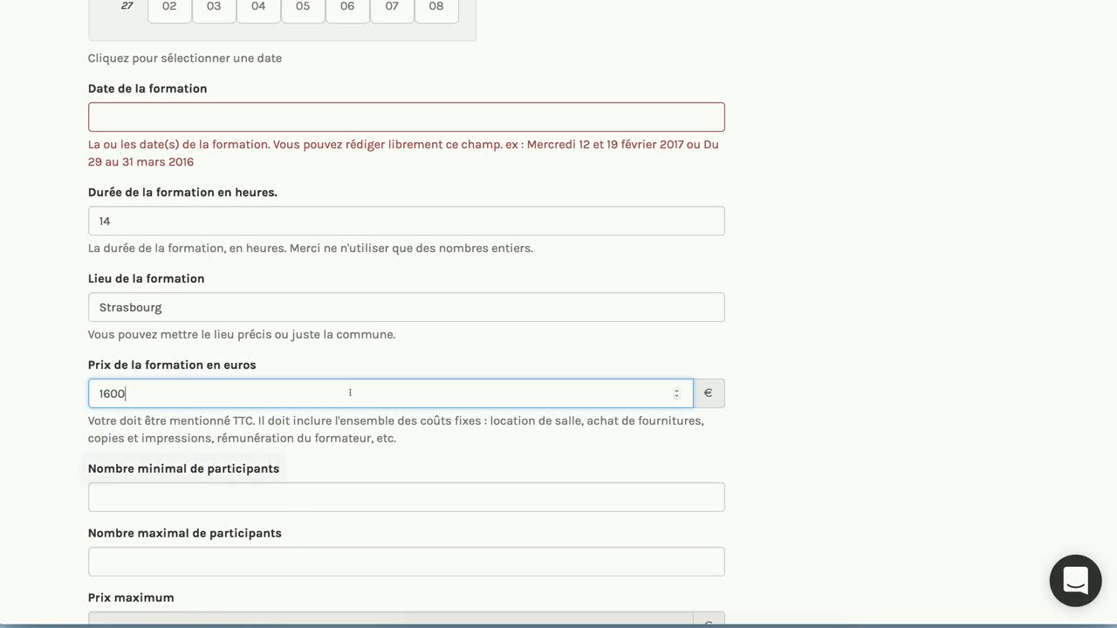
Step: Set the minimum number of participants to 5 and the maximum to 10
{"action": "scroll", "coordinate": [350, 393], "scroll_direction": "down", "scroll_amount": 2}
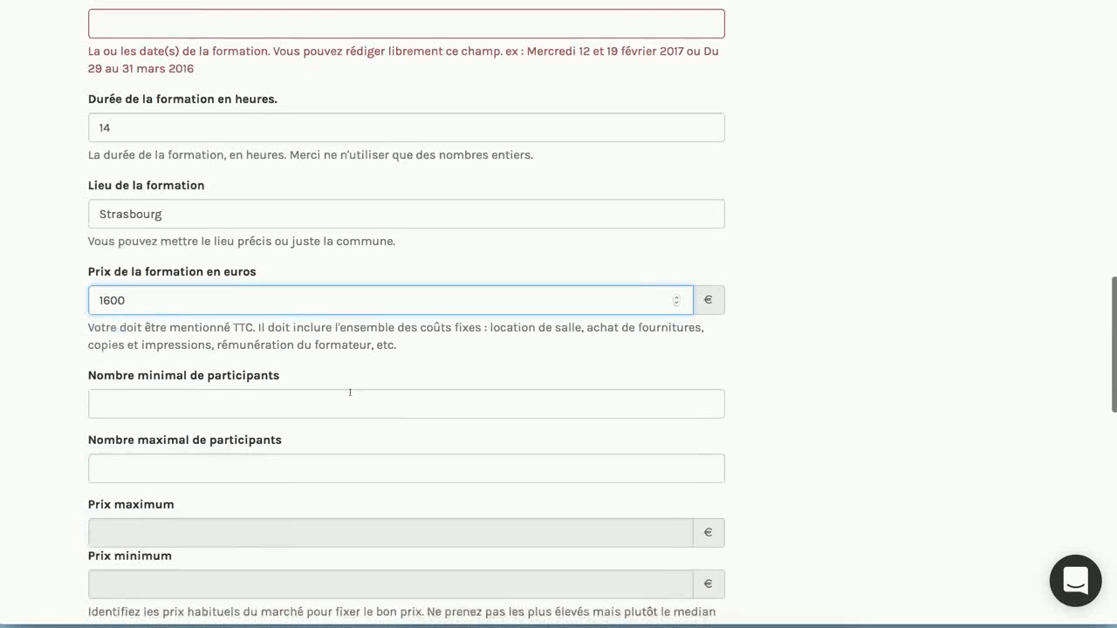
{"action": "left_click", "coordinate": [350, 392]}
{"action": "type", "text": "5"}
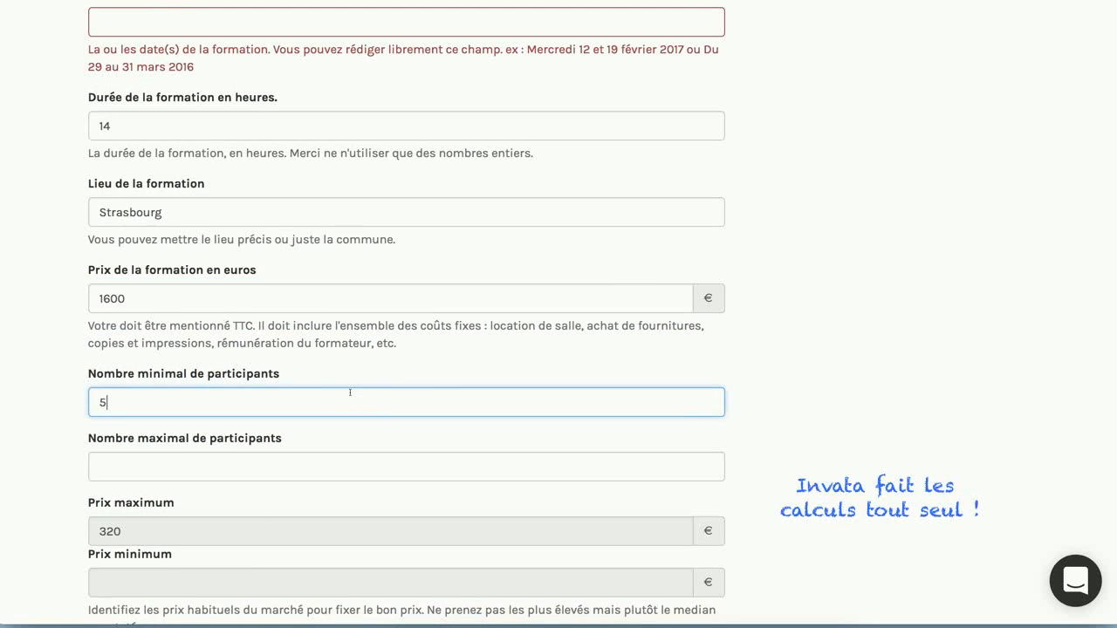
{"action": "left_click", "coordinate": [322, 461]}
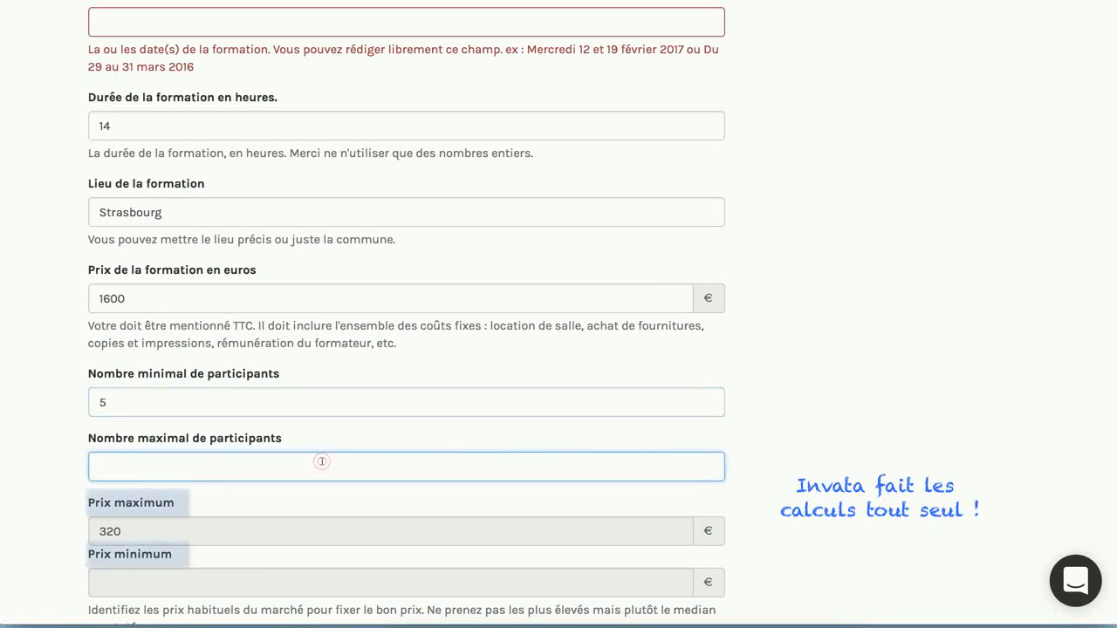
{"action": "type", "text": "10"}
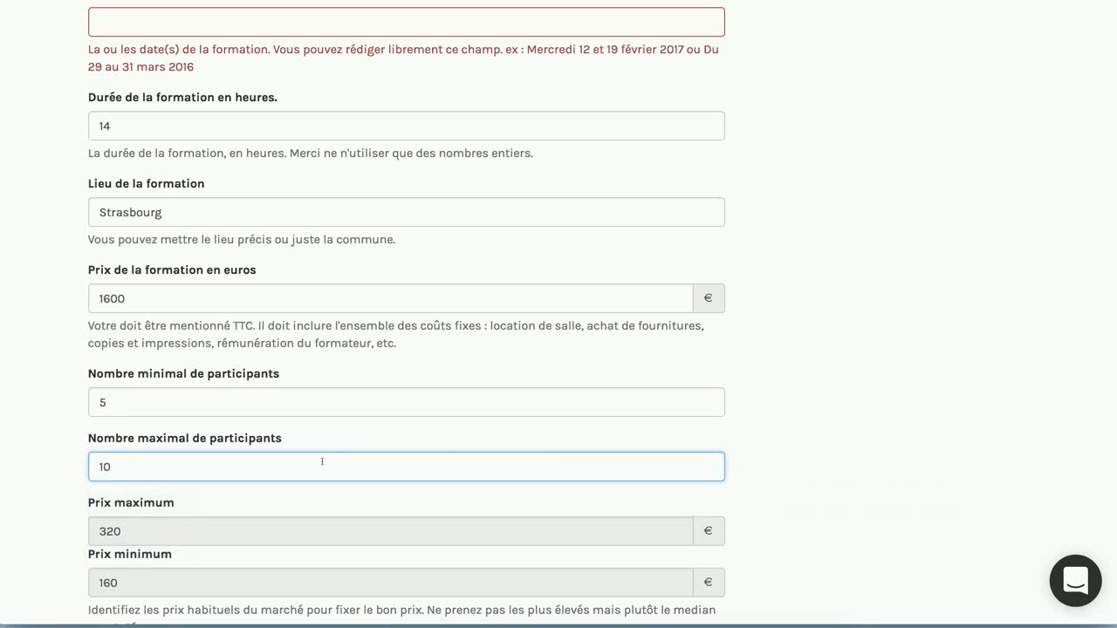
Step: Submit the training creation form after passing the optional YouTube video link and illustration image
{"action": "scroll", "coordinate": [367, 514], "scroll_direction": "down", "scroll_amount": 5}
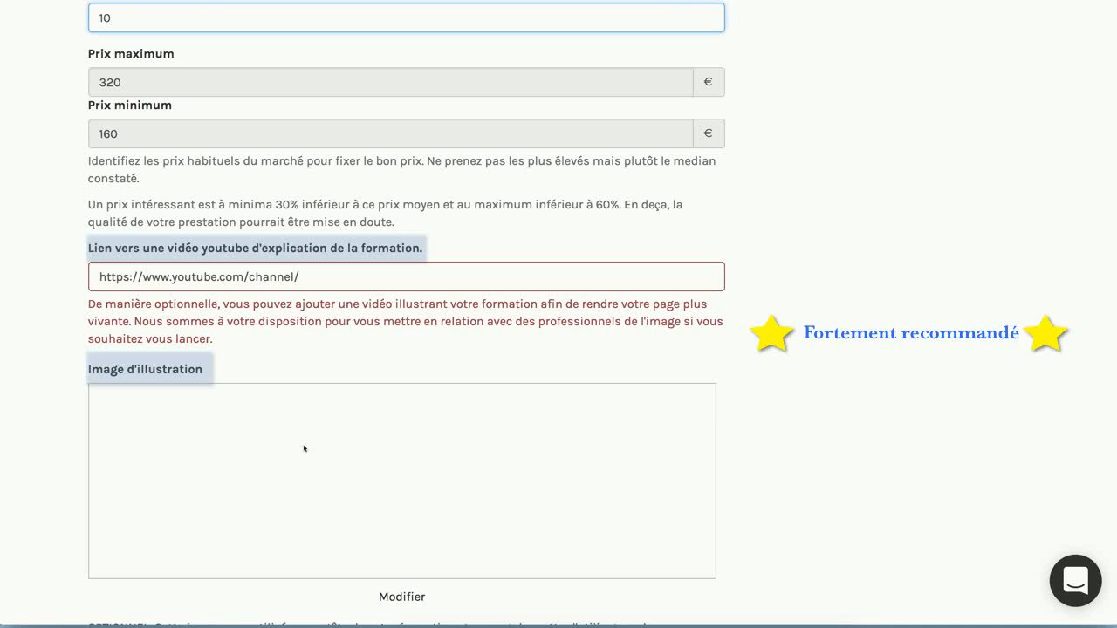
{"action": "scroll", "coordinate": [304, 449], "scroll_direction": "down", "scroll_amount": 2}
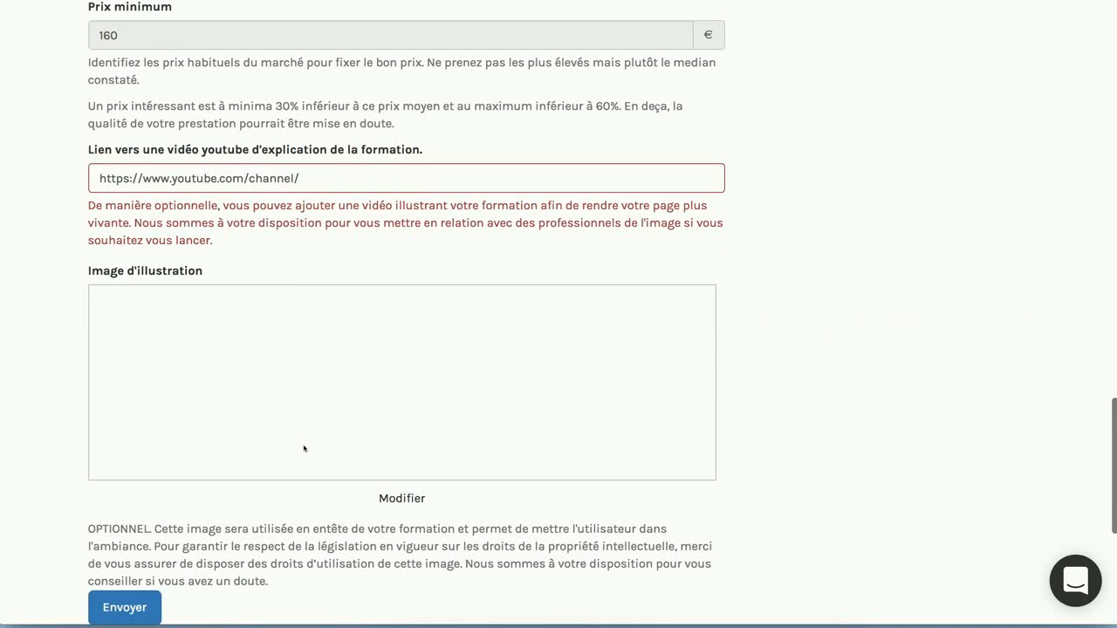
{"action": "scroll", "coordinate": [303, 449], "scroll_direction": "down", "scroll_amount": 2}
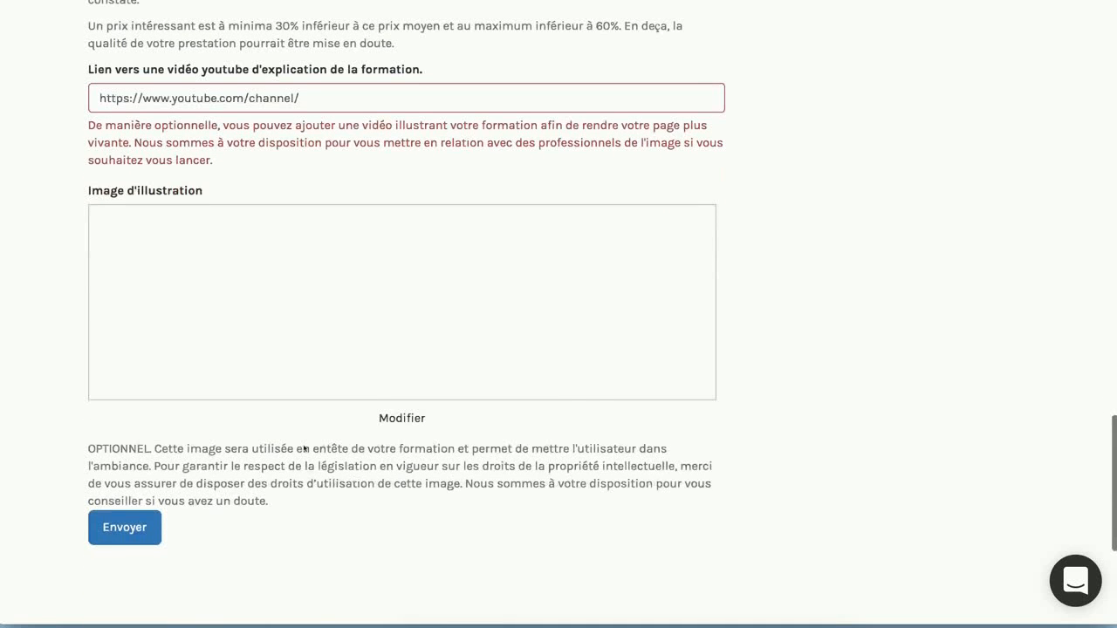
{"action": "left_click", "coordinate": [119, 527]}
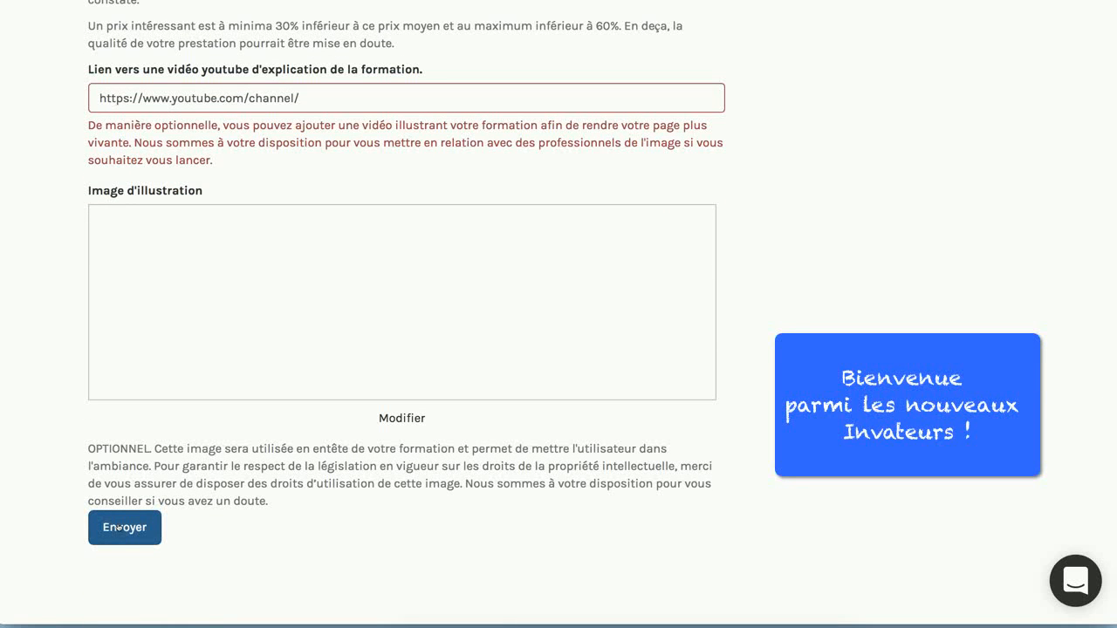